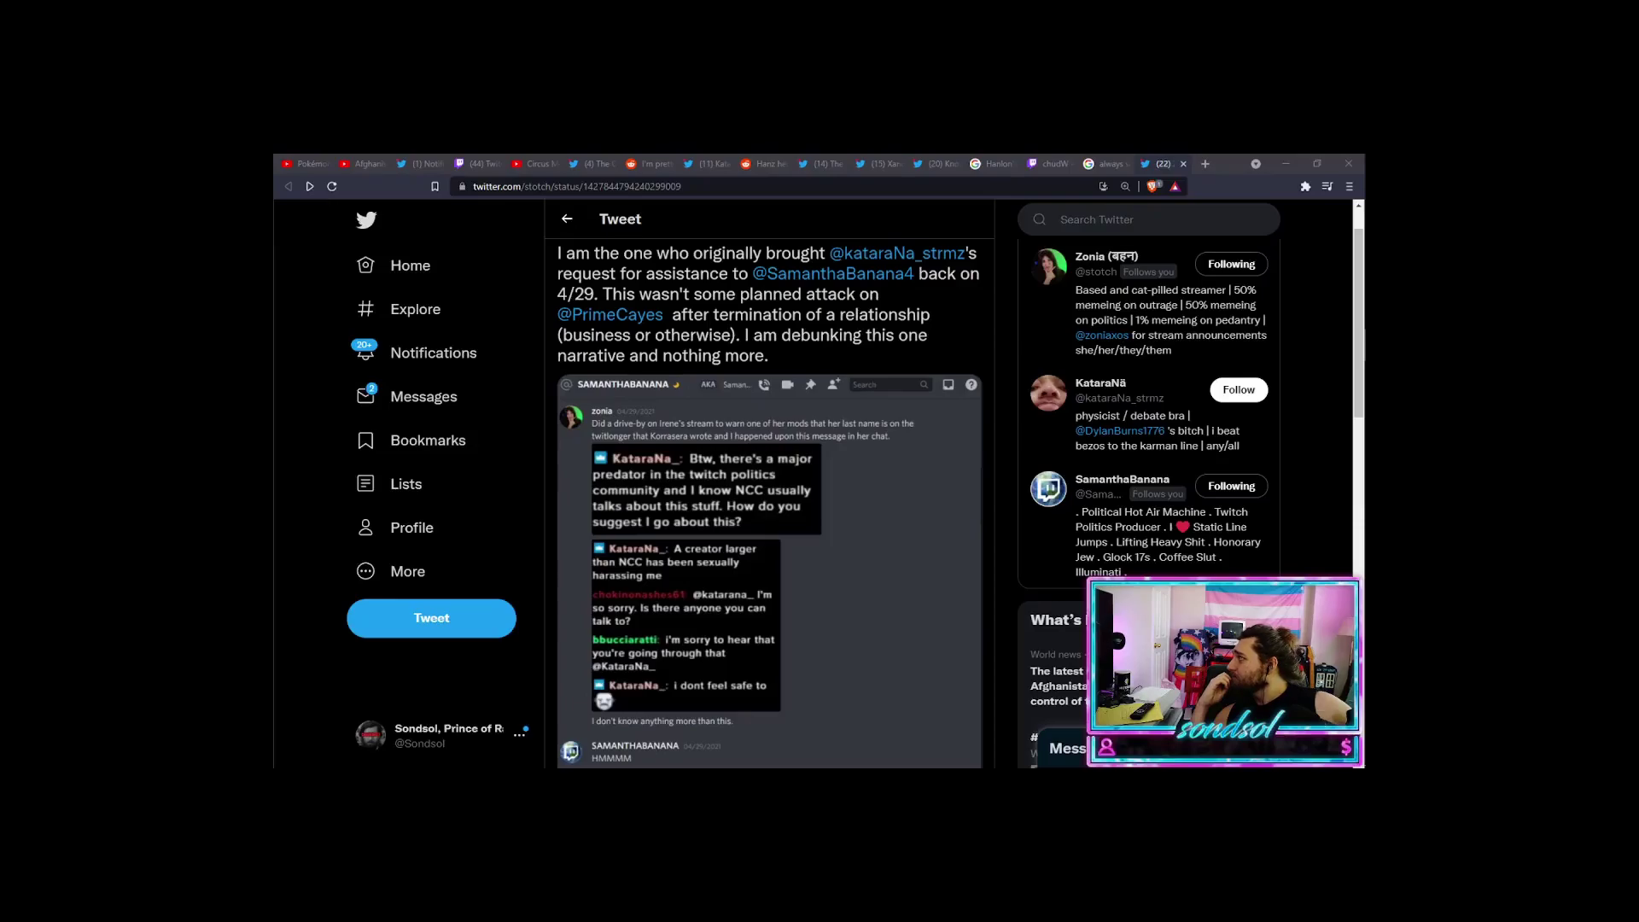
drag(624, 289, 818, 256)
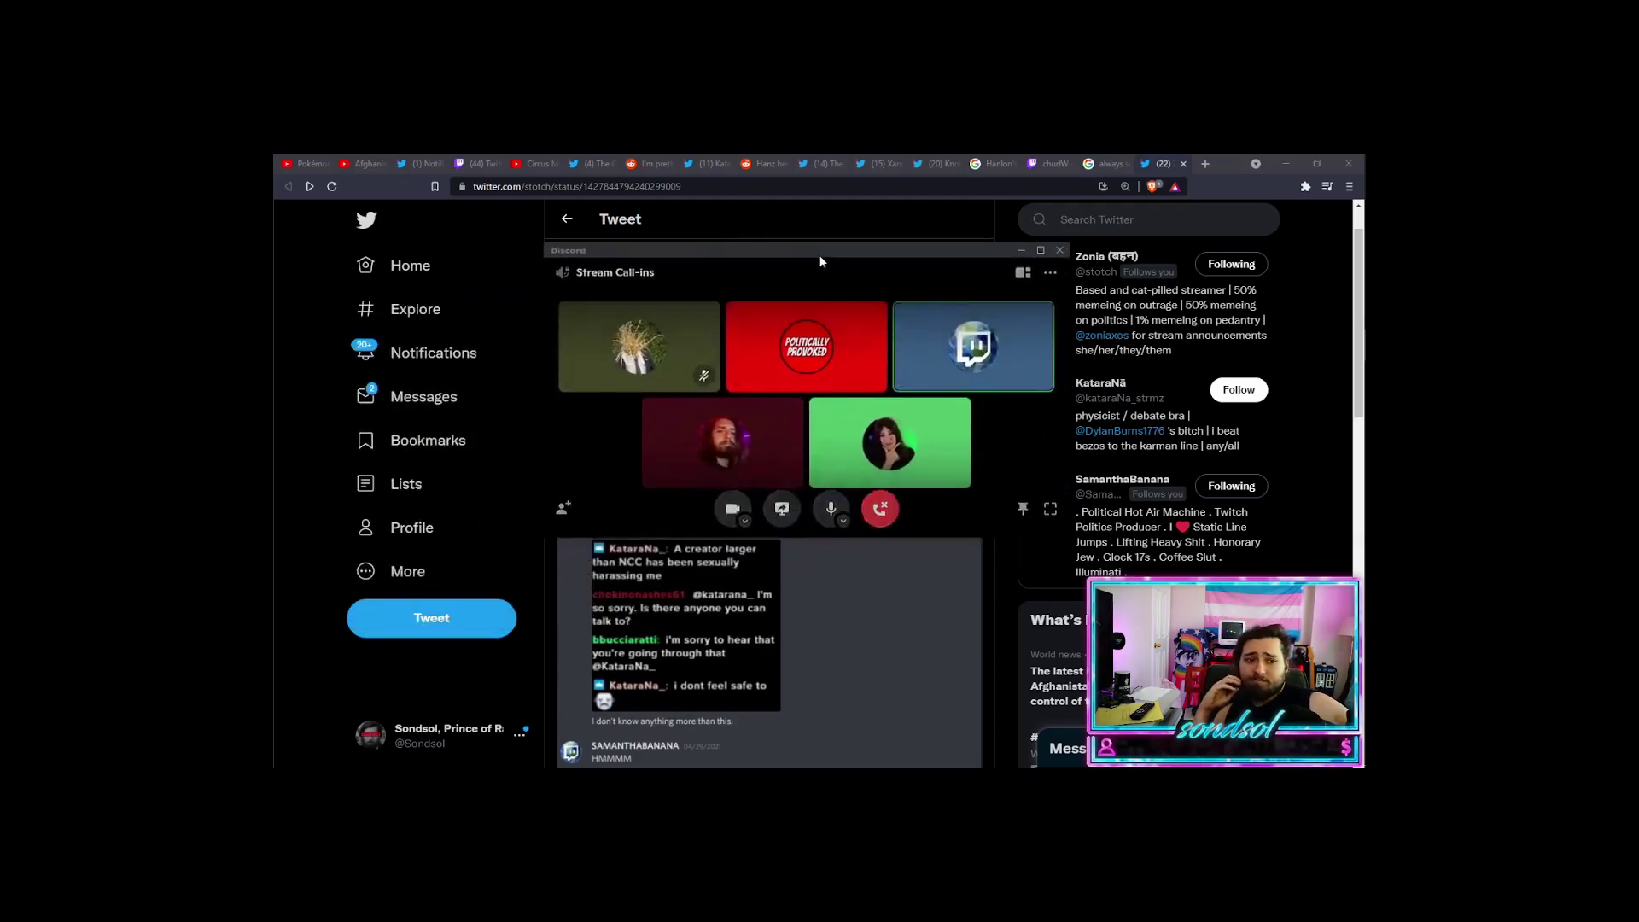